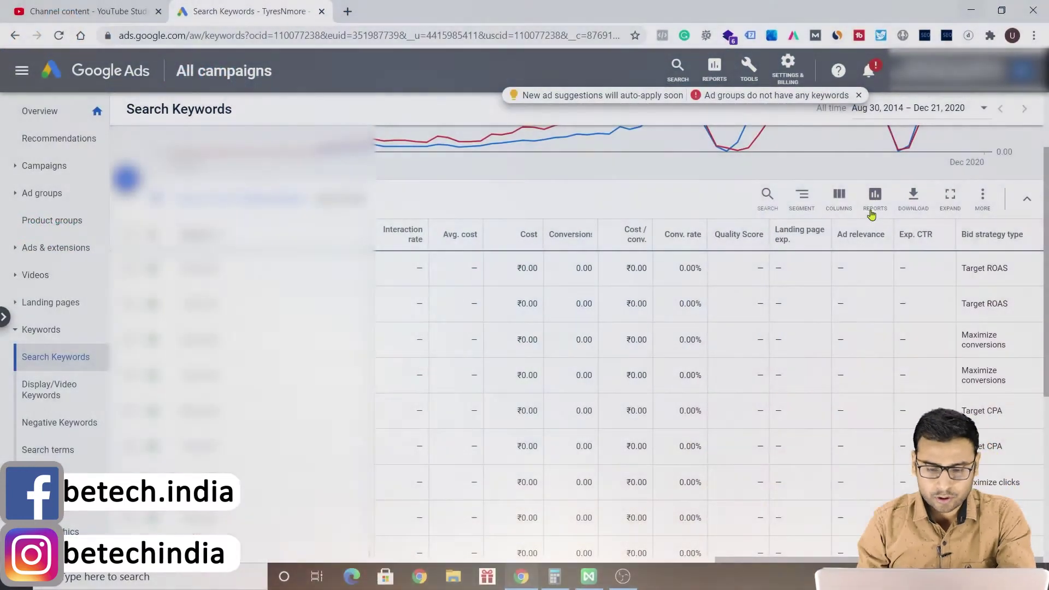
Step: Sort the search keywords table by Quality Score in descending order
{"action": "scroll", "coordinate": [744, 274], "scroll_direction": "up", "scroll_amount": 2}
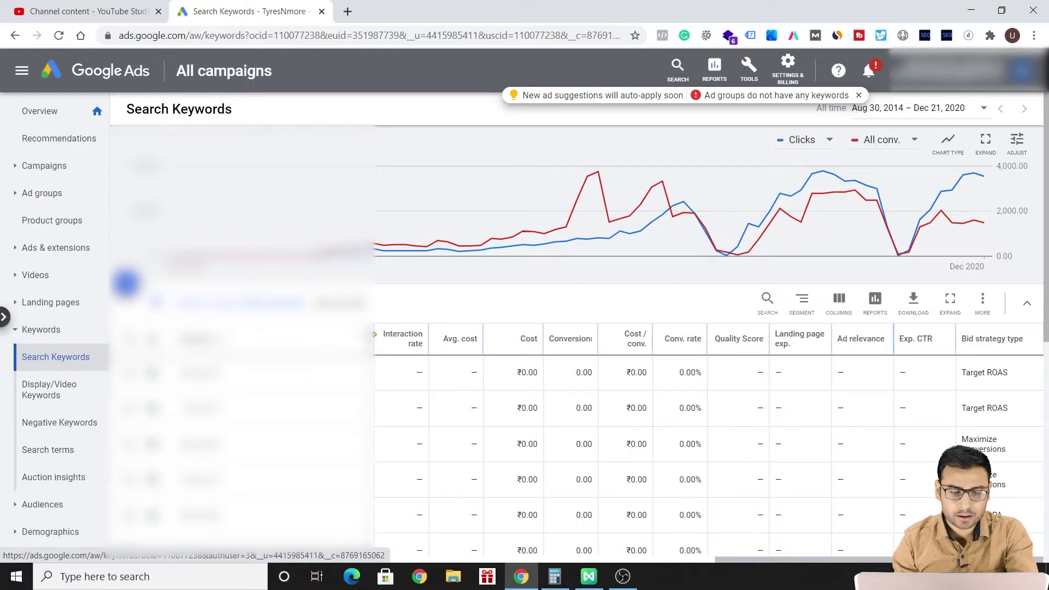
{"action": "scroll", "coordinate": [216, 479], "scroll_direction": "down", "scroll_amount": 2}
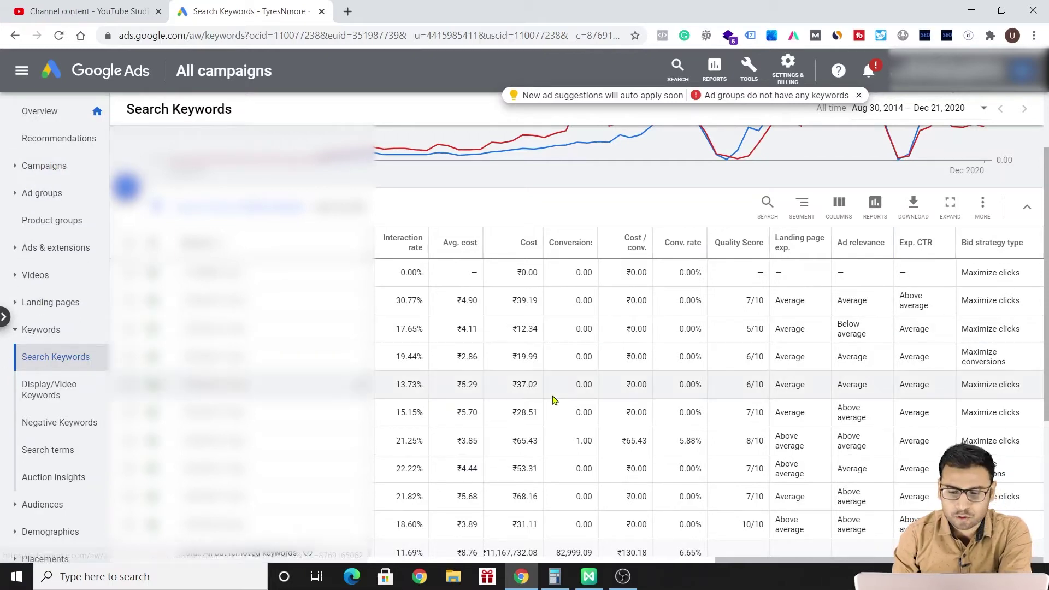
{"action": "scroll", "coordinate": [554, 400], "scroll_direction": "left", "scroll_amount": 5}
{"action": "scroll", "coordinate": [555, 400], "scroll_direction": "up", "scroll_amount": 2}
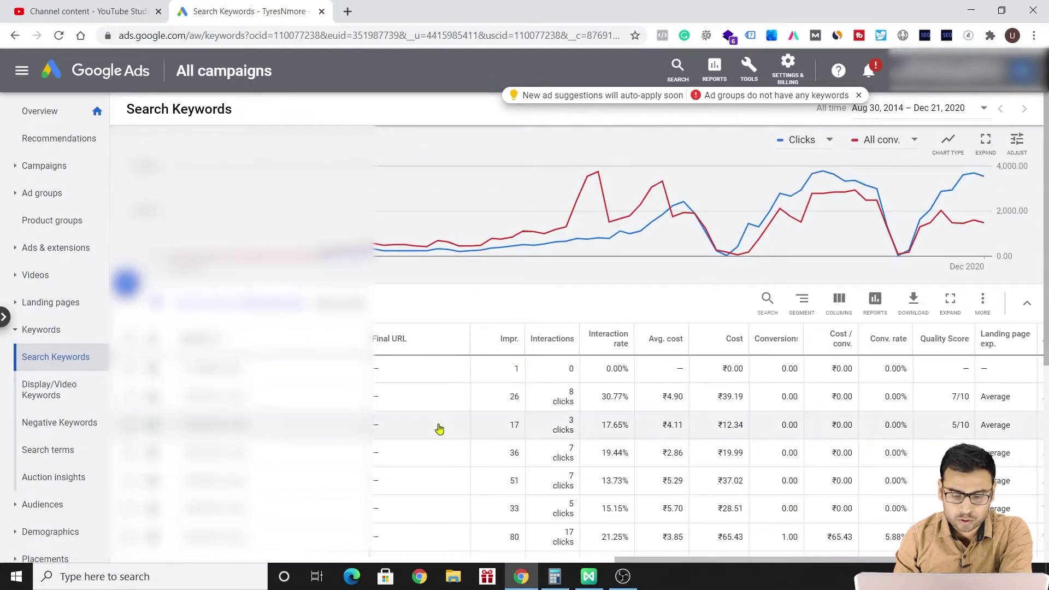
{"action": "scroll", "coordinate": [438, 428], "scroll_direction": "down", "scroll_amount": 3}
{"action": "scroll", "coordinate": [765, 391], "scroll_direction": "right", "scroll_amount": 4}
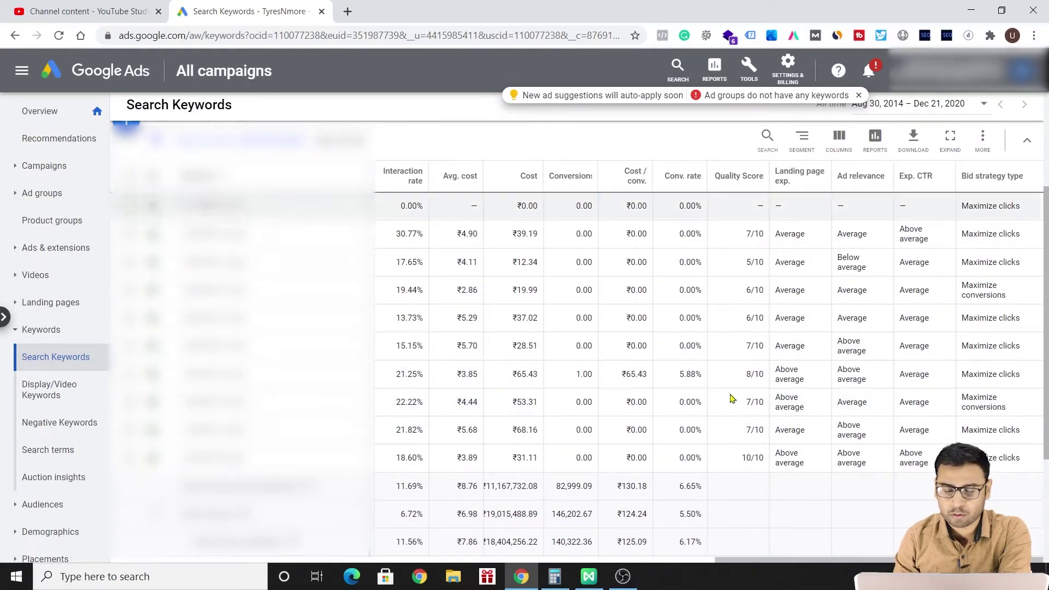
{"action": "mouse_move", "coordinate": [739, 182]}
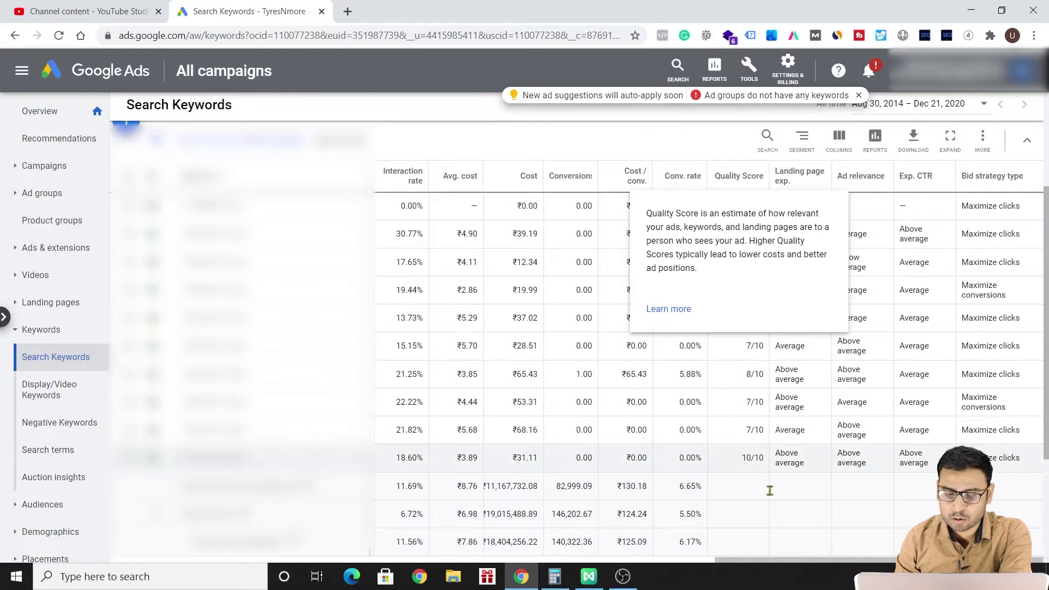
{"action": "left_click", "coordinate": [738, 174]}
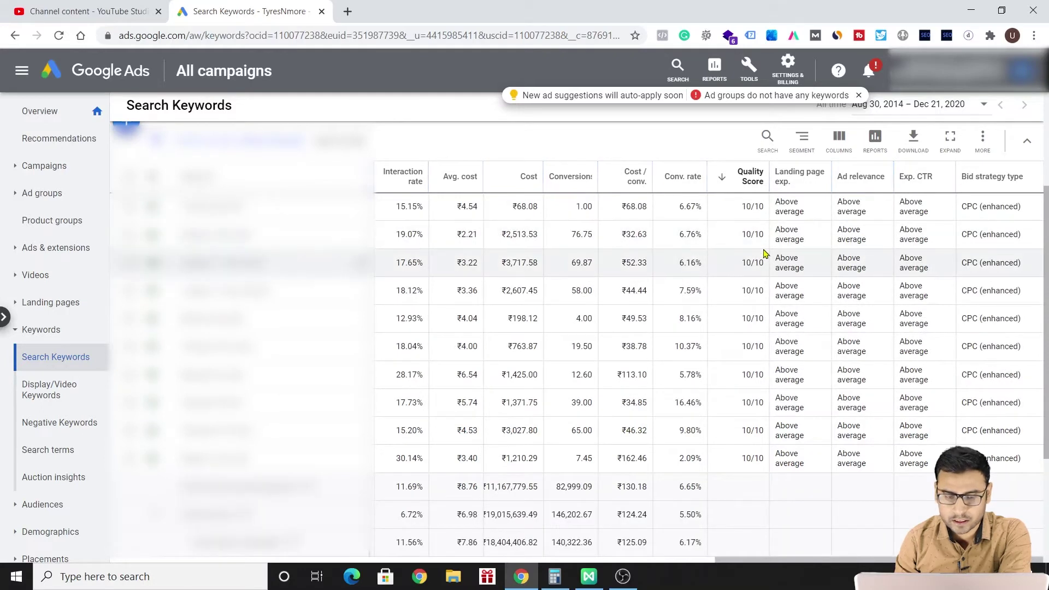
{"action": "scroll", "coordinate": [764, 253], "scroll_direction": "up", "scroll_amount": 3}
{"action": "scroll", "coordinate": [764, 273], "scroll_direction": "down", "scroll_amount": 2}
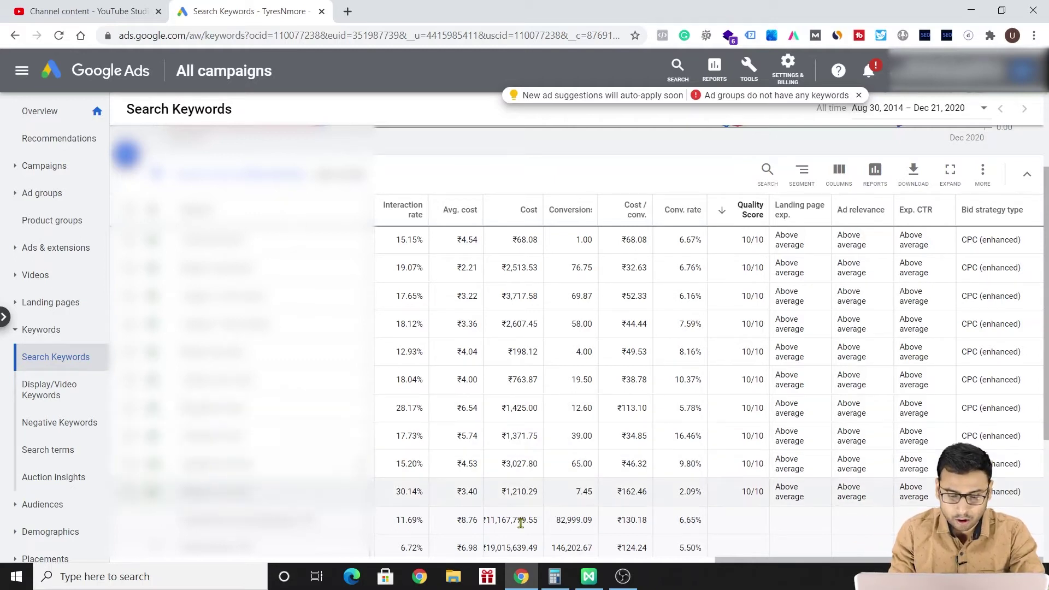
Step: Switch to Notepad by opening a new blank document
{"action": "left_click", "coordinate": [218, 579]}
{"action": "type", "text": "notepad"}
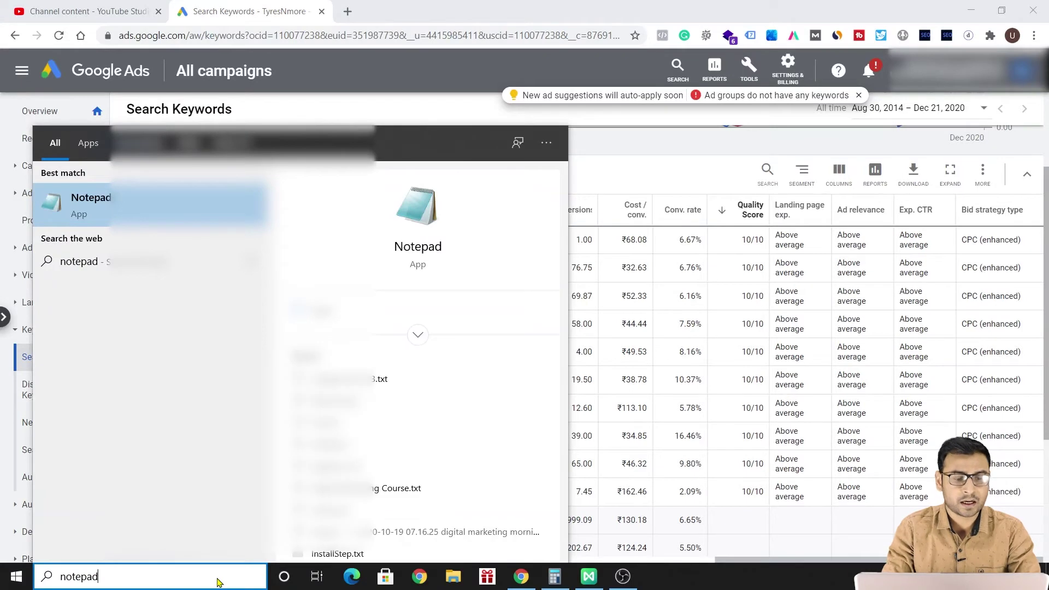
{"action": "key", "text": "Return"}
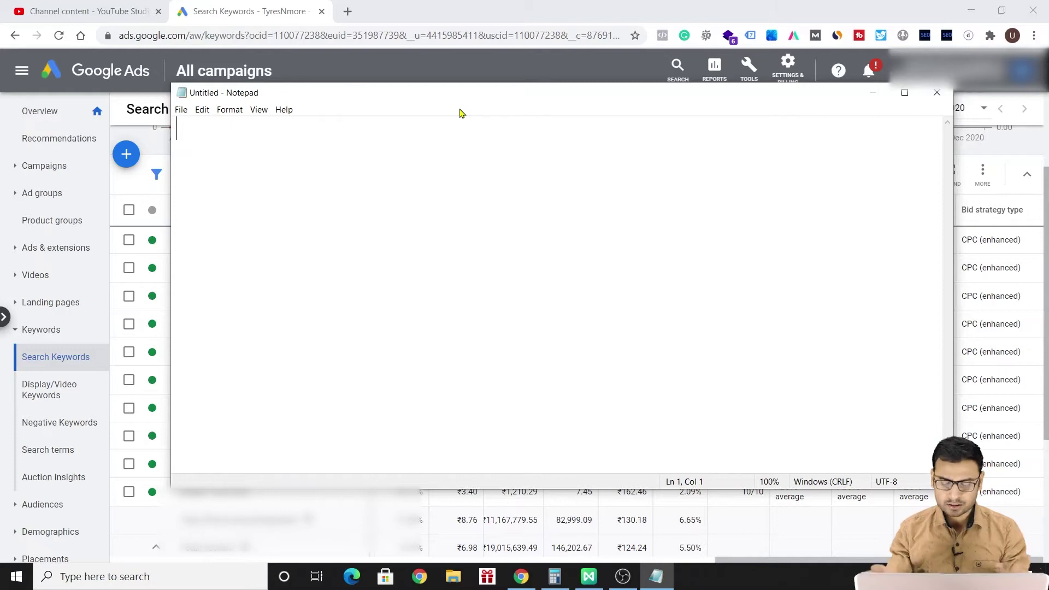
Step: Write the formula "Ad rank = Qs X Biddig" on the second line of the blank note
{"action": "key", "text": "Return"}
{"action": "type", "text": "Ad rnk"}
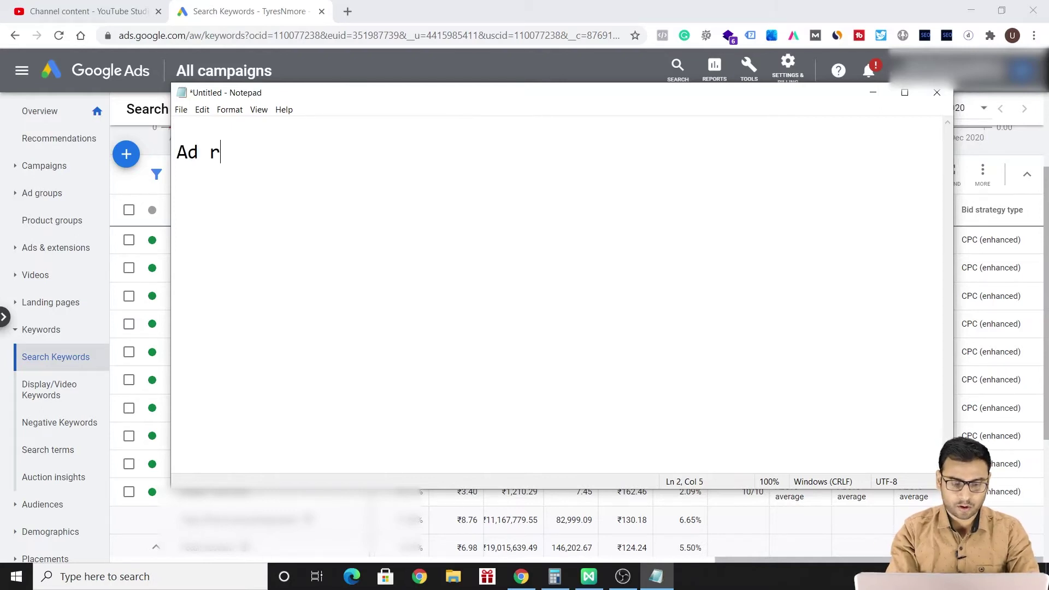
{"action": "key", "text": "BackSpace"}
{"action": "key", "text": "BackSpace"}
{"action": "key", "text": "BackSpace"}
{"action": "type", "text": "ank = "}
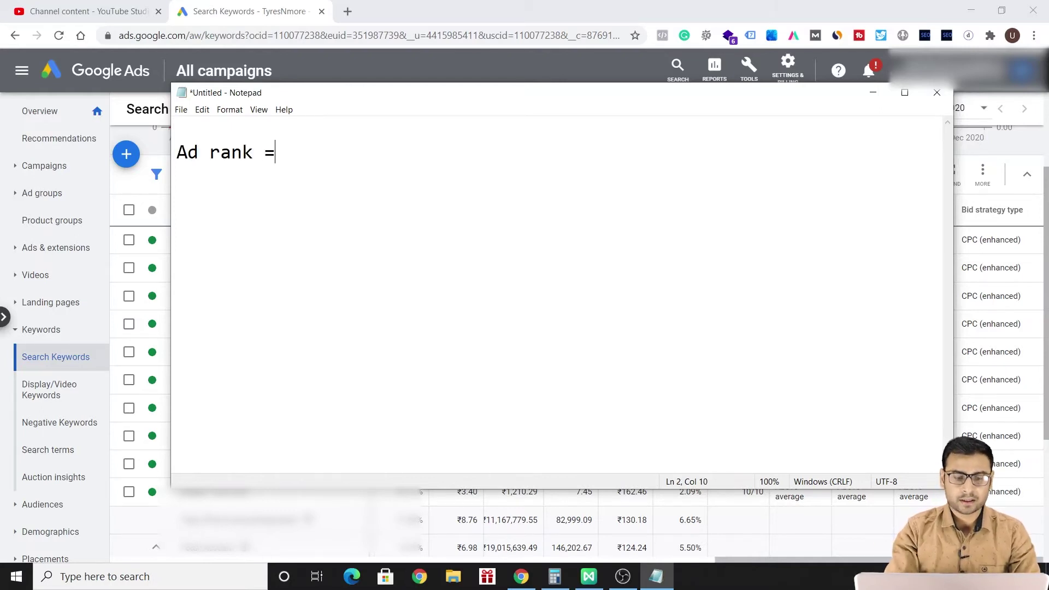
{"action": "type", "text": "Qs "}
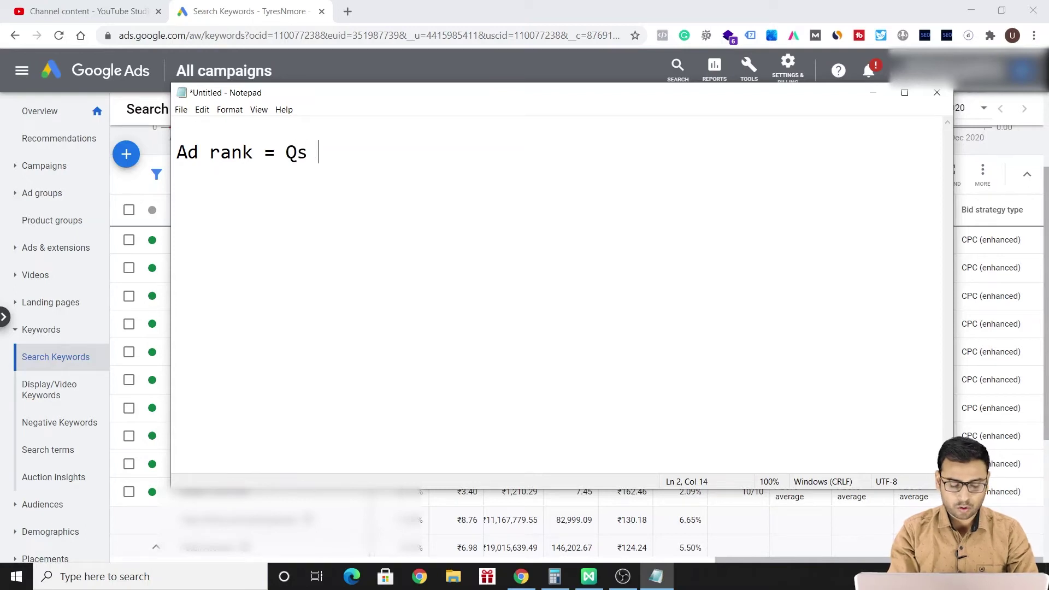
{"action": "type", "text": "X Biddig"}
Step: Add the example calculation "50= 5 X 10" two lines below the formula, with the factors under Qs and Biddig
{"action": "key", "text": "Return"}
{"action": "key", "text": "Return"}
{"action": "key", "text": "Tab"}
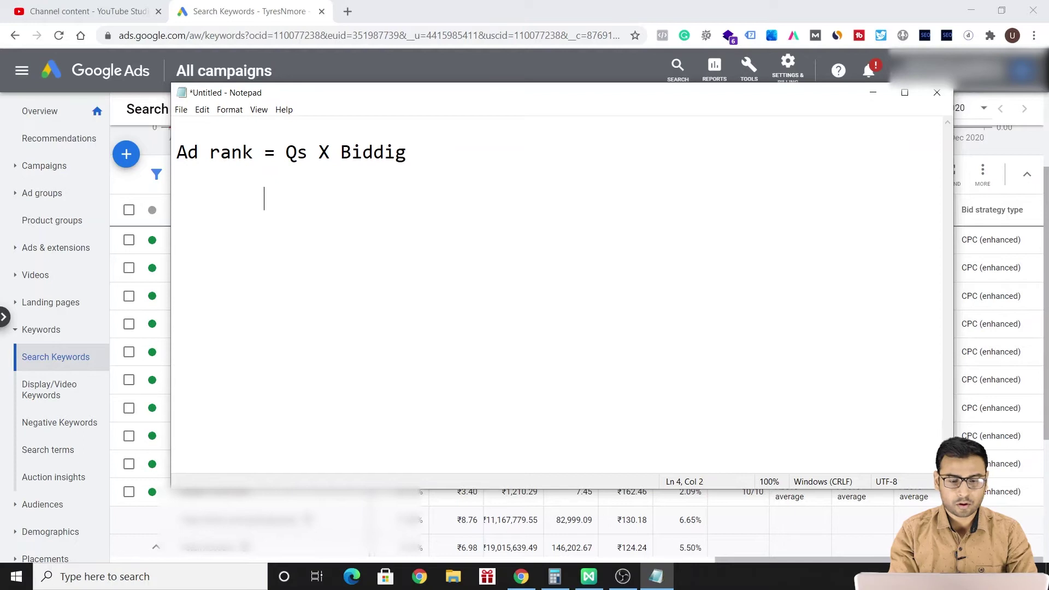
{"action": "key", "text": "Tab"}
{"action": "key", "text": "BackSpace"}
{"action": "type", "text": "5 "}
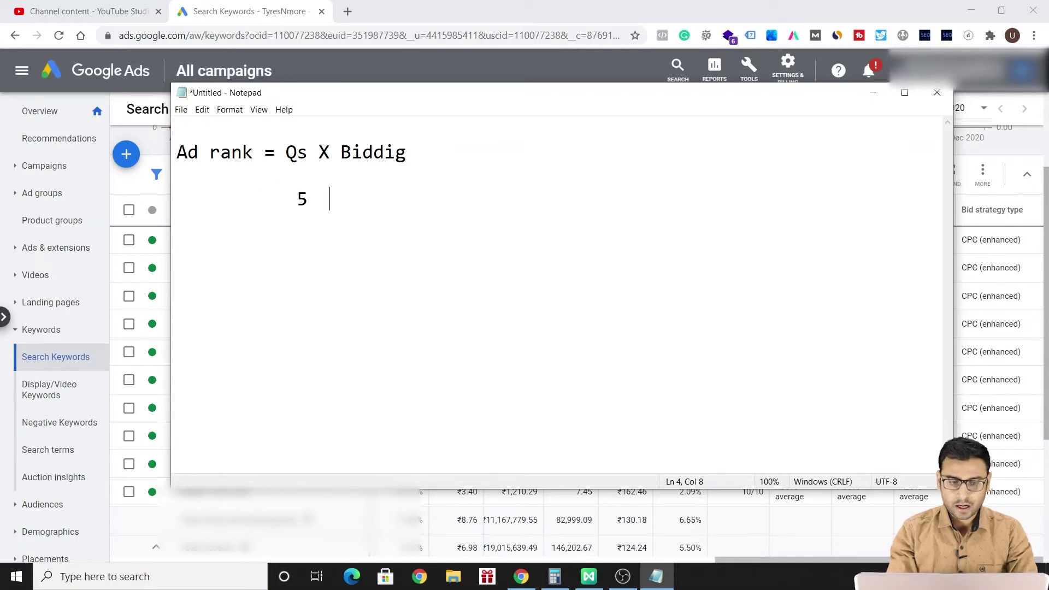
{"action": "type", "text": " X "}
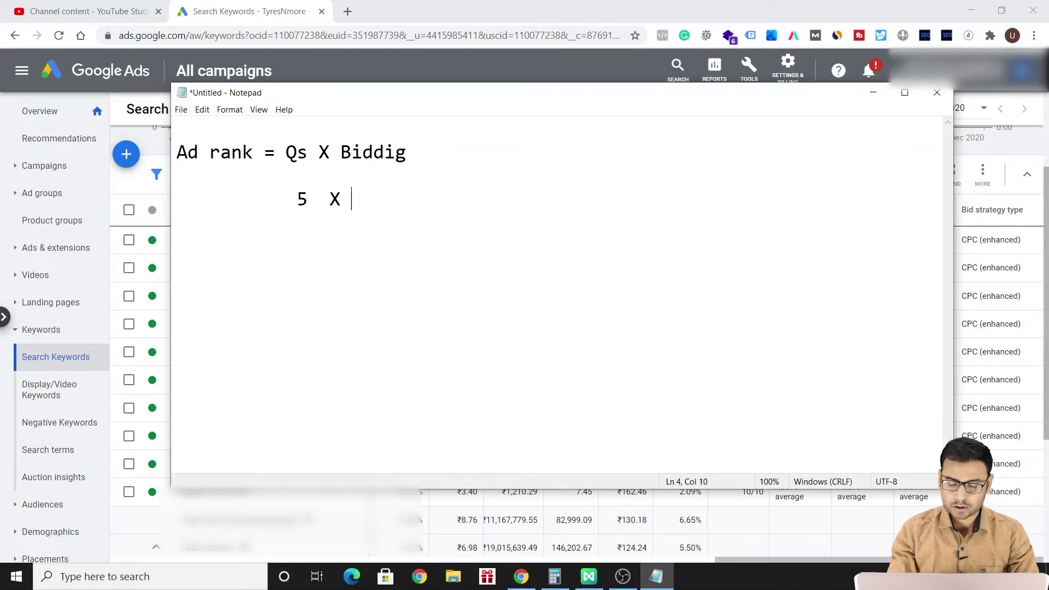
{"action": "type", "text": "105          "}
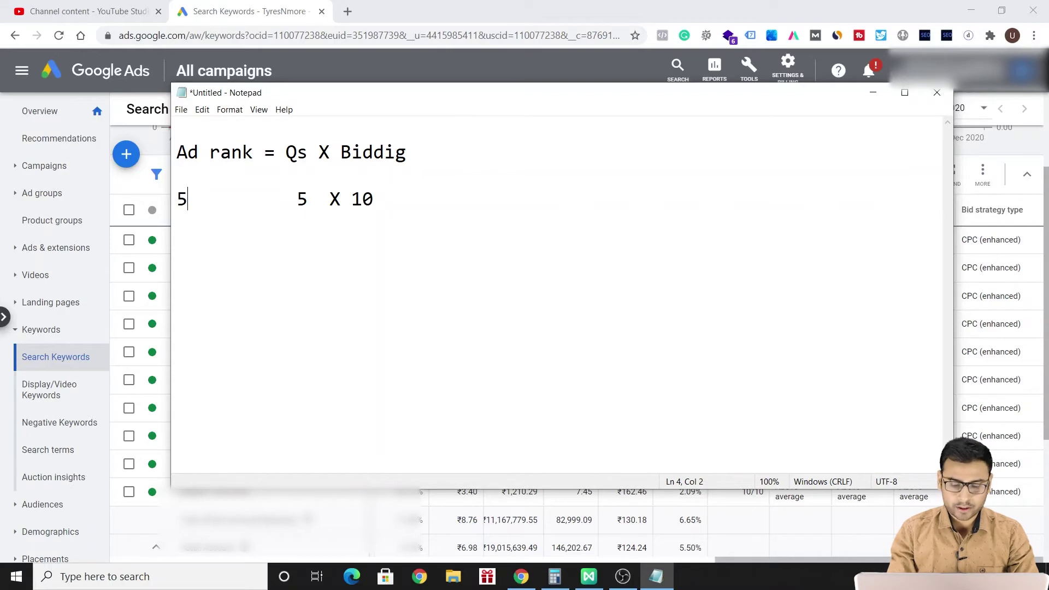
{"action": "type", "text": "0="}
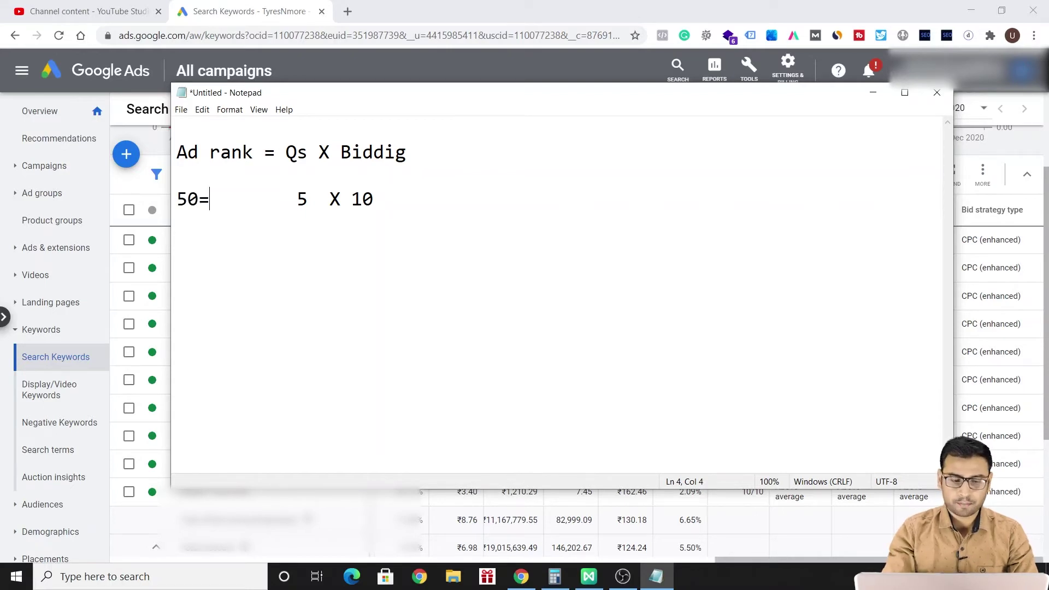
Step: Enter a second example, "10 X 5", directly below the first calculation, aligned with its factors
{"action": "key", "text": "Return"}
{"action": "key", "text": "Tab"}
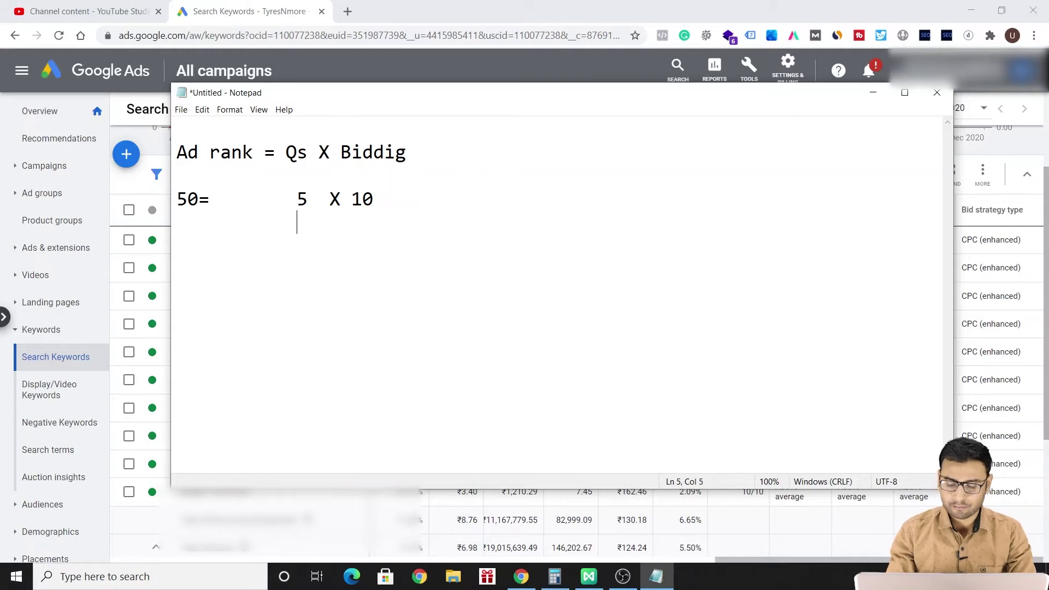
{"action": "type", "text": "10"}
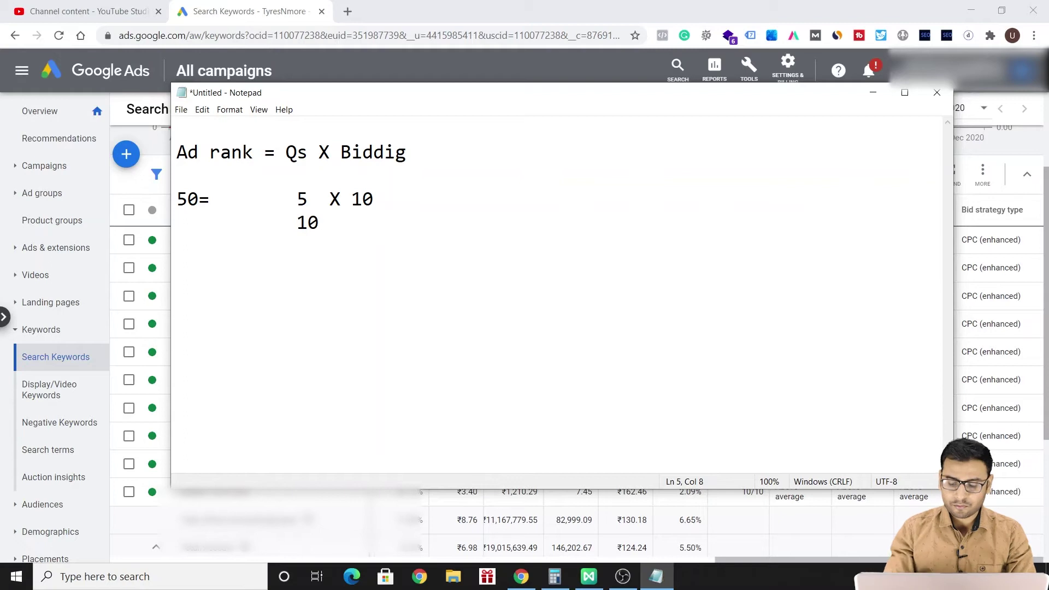
{"action": "type", "text": " X 5"}
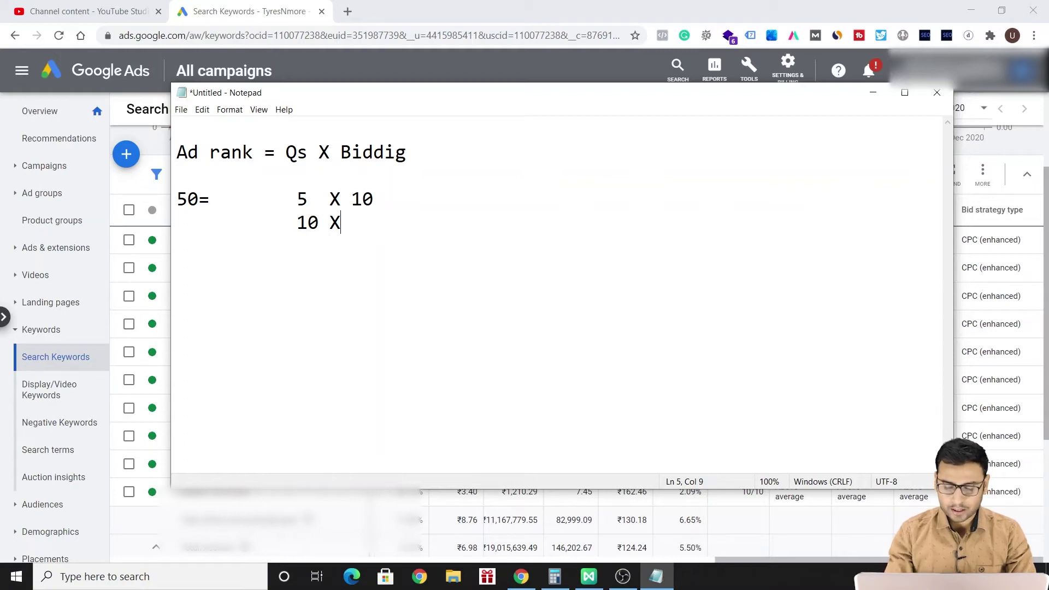